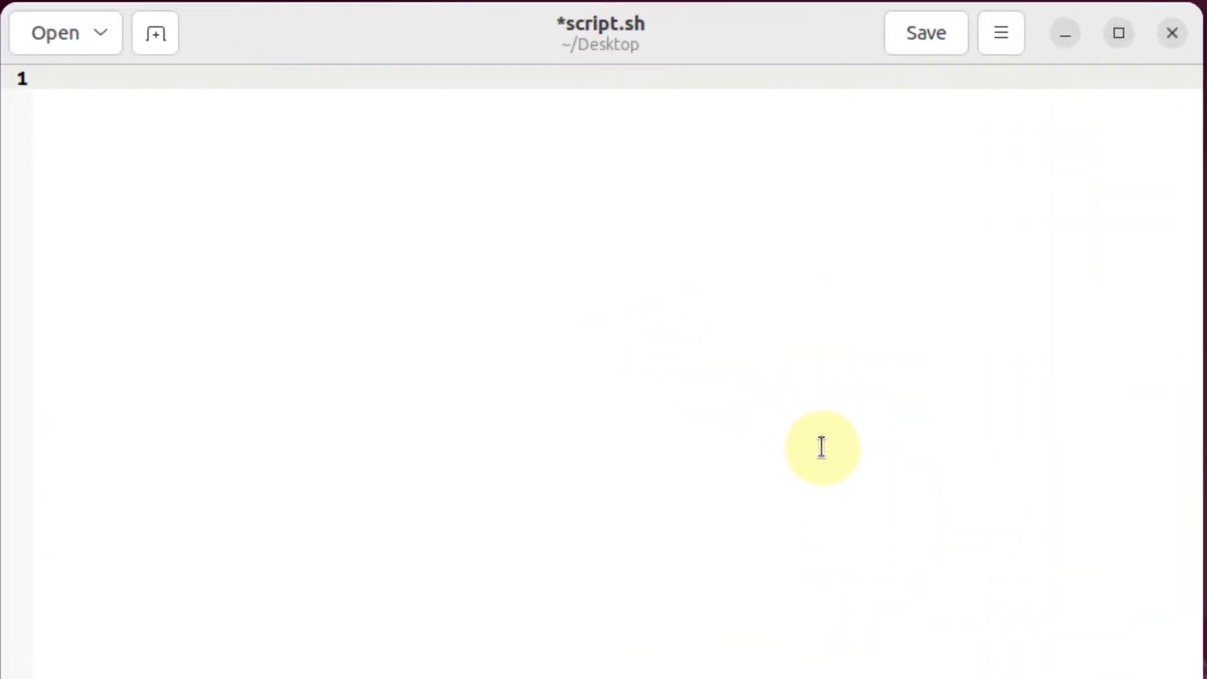
pyautogui.write('echo ')
pyautogui.write('""')
# - Write line 1 as echo "Enter your name for directory" and line 2 as read var
pyautogui.press('Left')
pyautogui.write('Enter')
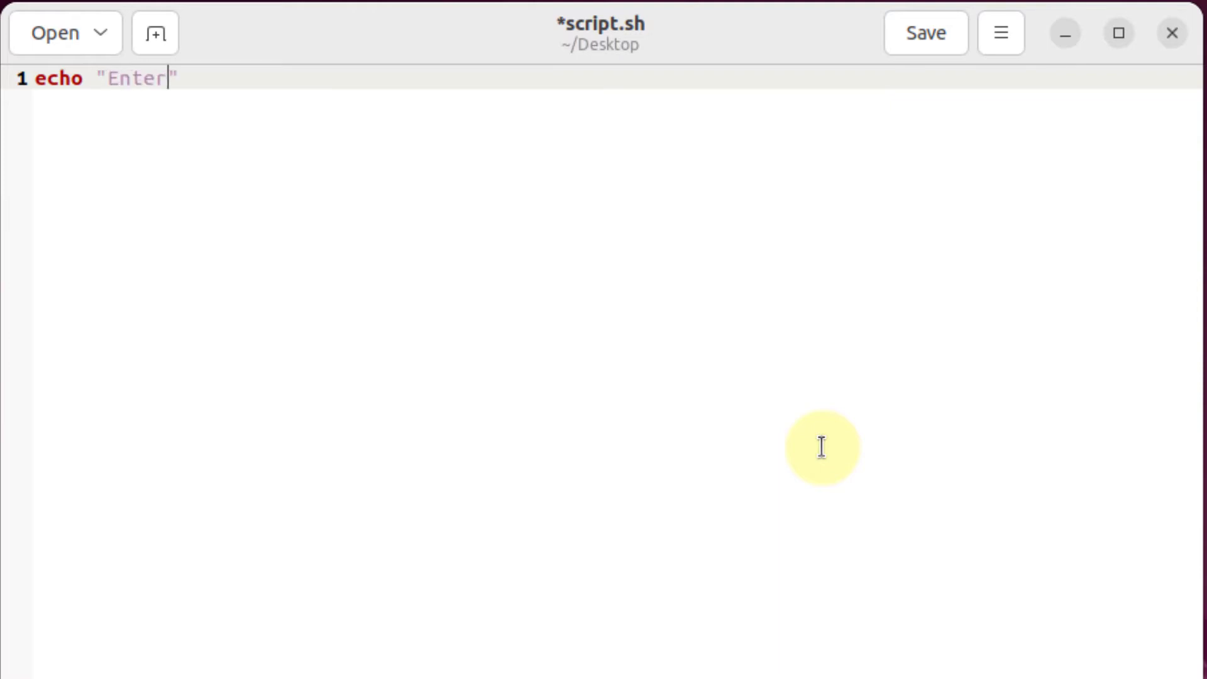
pyautogui.write(' your name ')
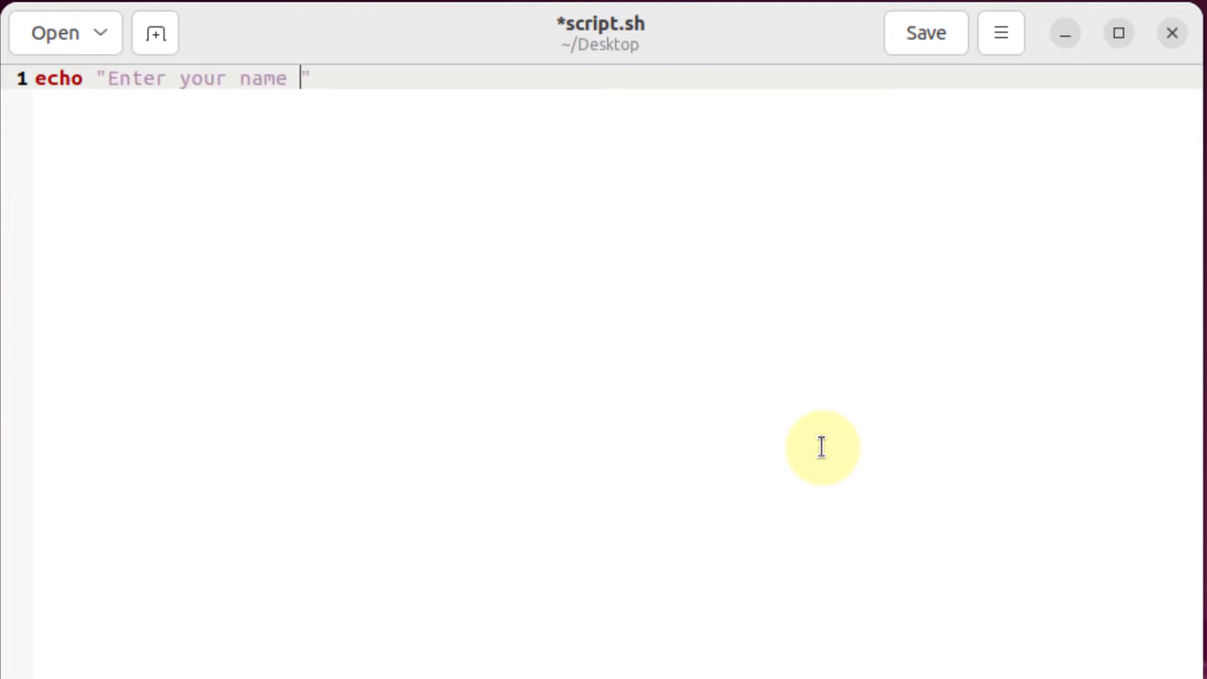
pyautogui.write('for directo')
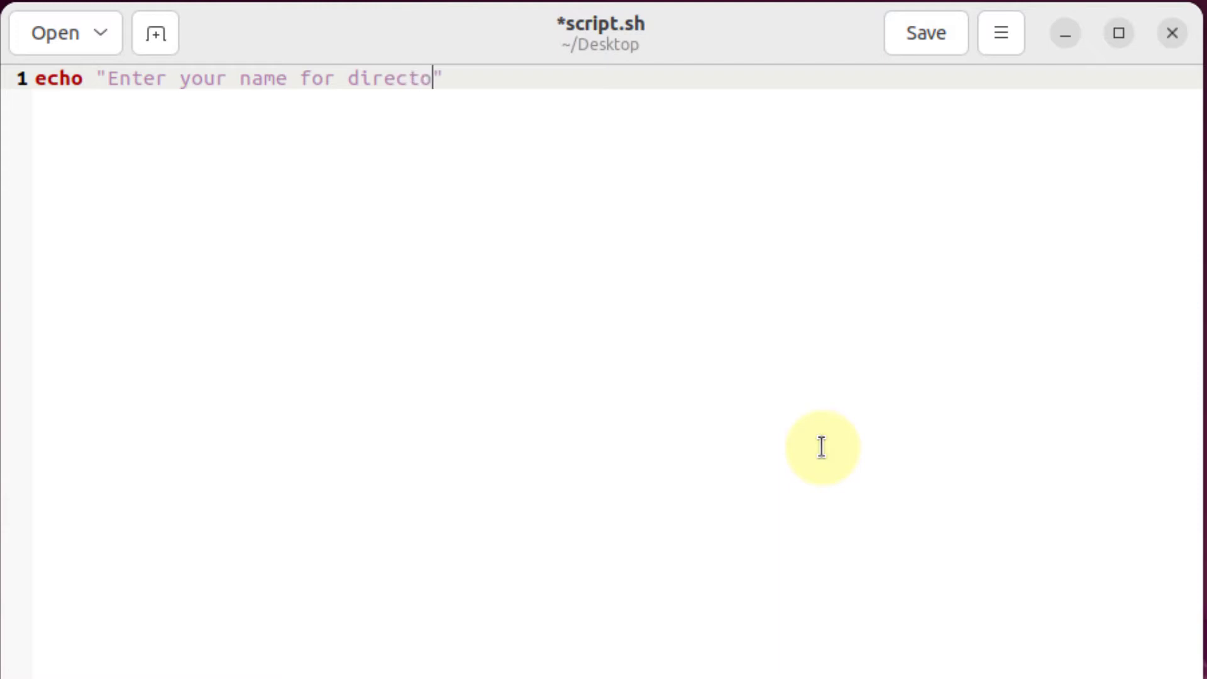
pyautogui.write('ry')
pyautogui.press('Right')
pyautogui.press('Return')
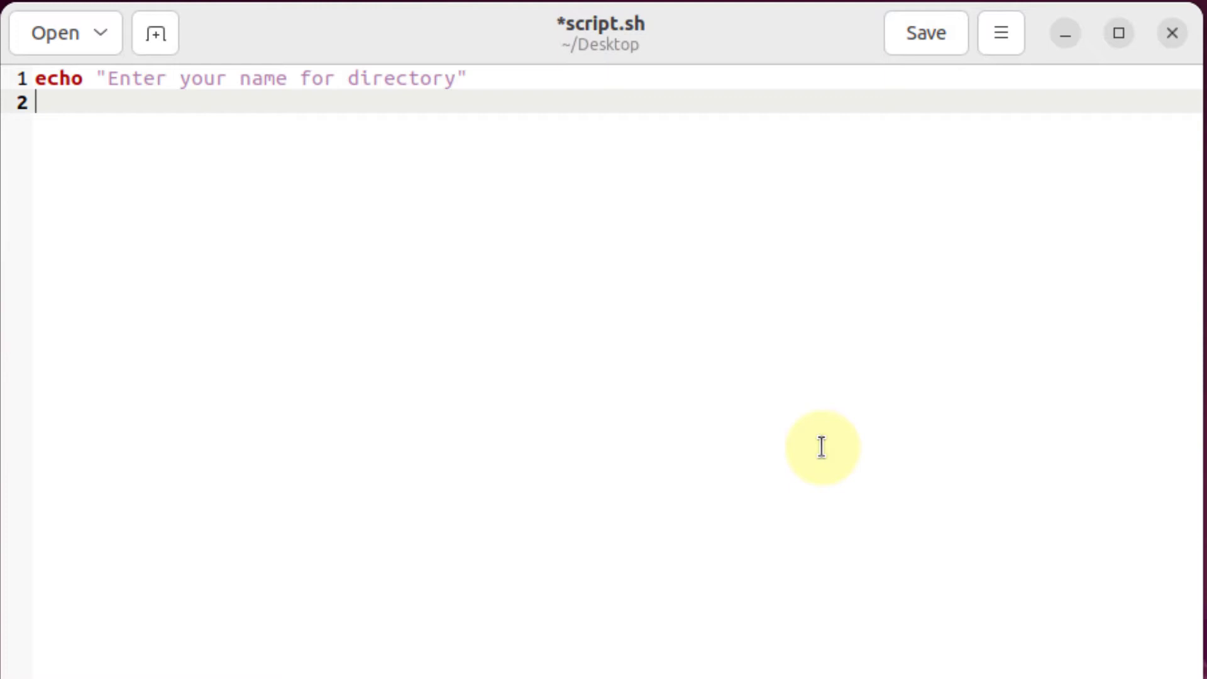
pyautogui.write('read')
pyautogui.write('va')
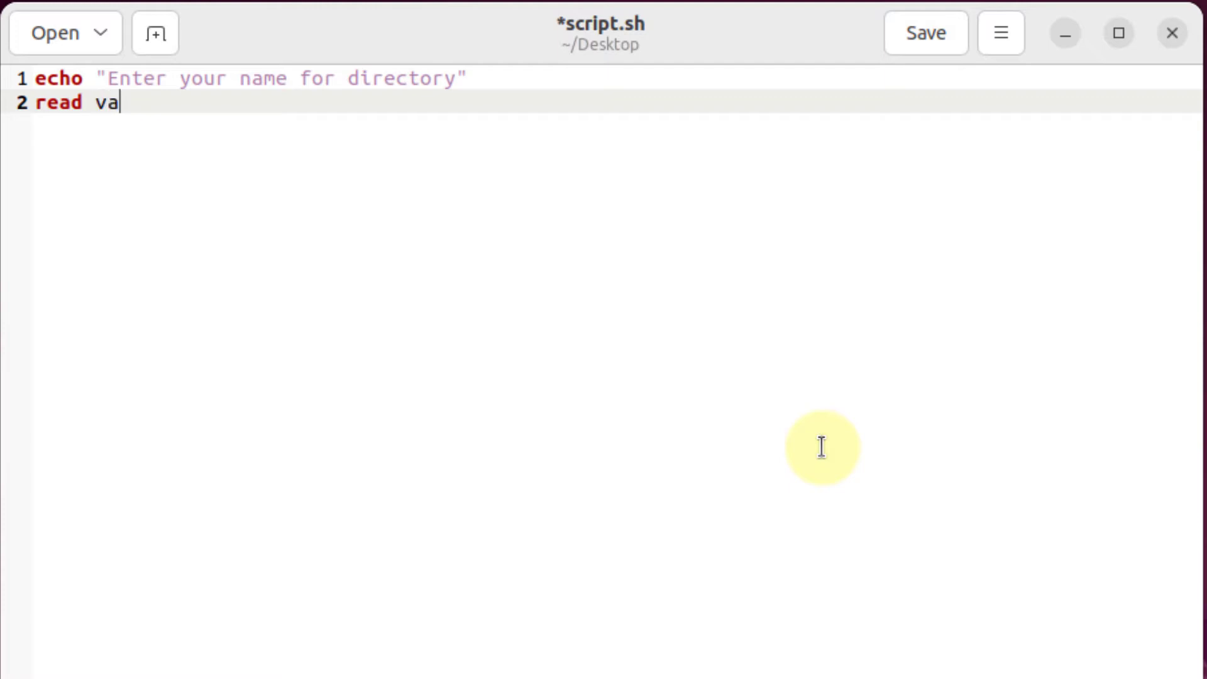
pyautogui.write('r')
# - Write line 3 as if [ -d "$var" ] and begin an empty line 4
pyautogui.press('Return')
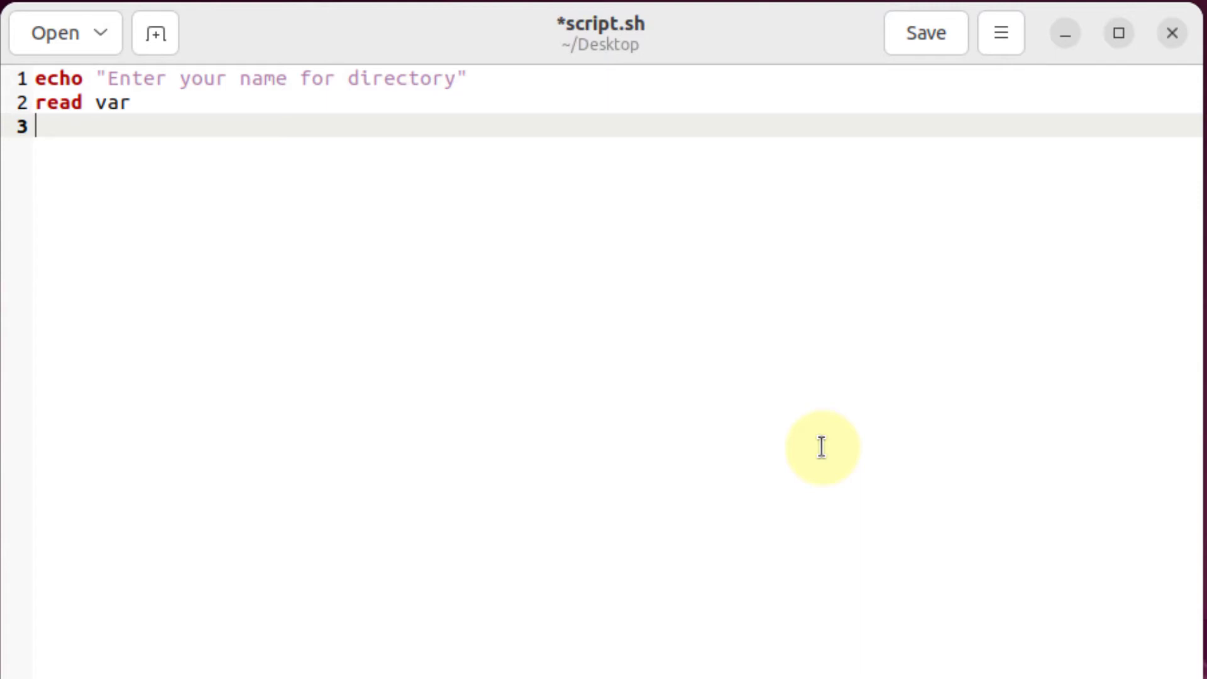
pyautogui.write('if ')
pyautogui.write('[]')
pyautogui.press('Left')
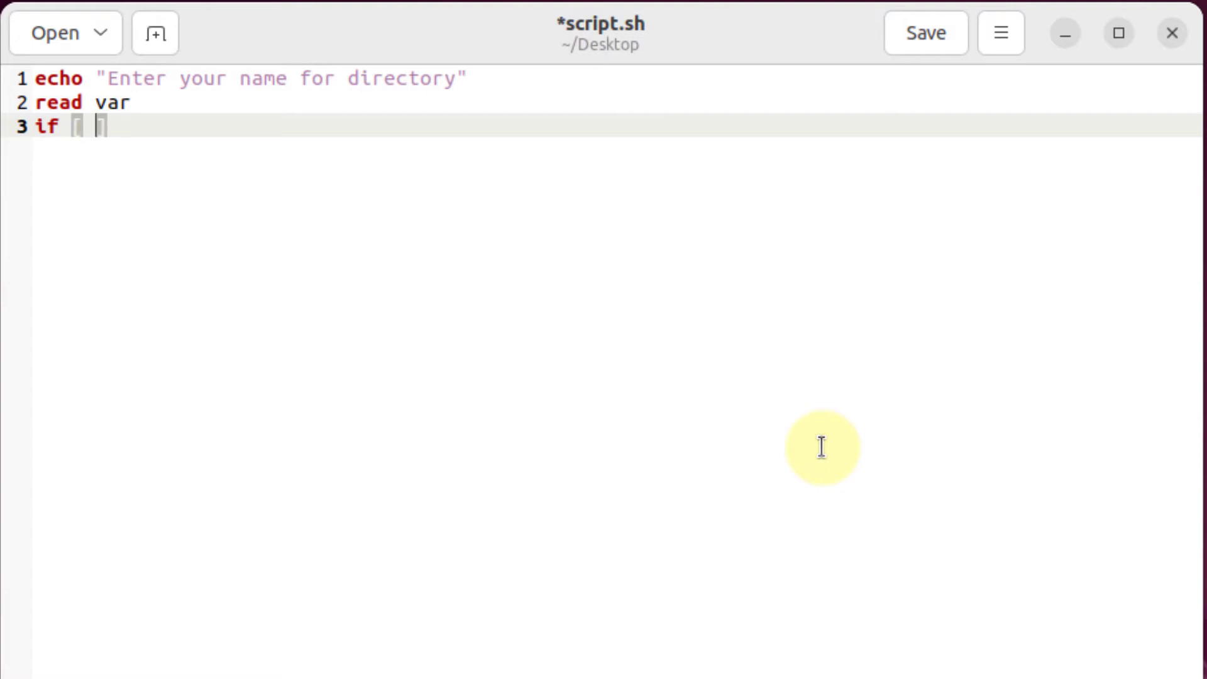
pyautogui.write('-d')
pyautogui.write('""')
pyautogui.press('Left')
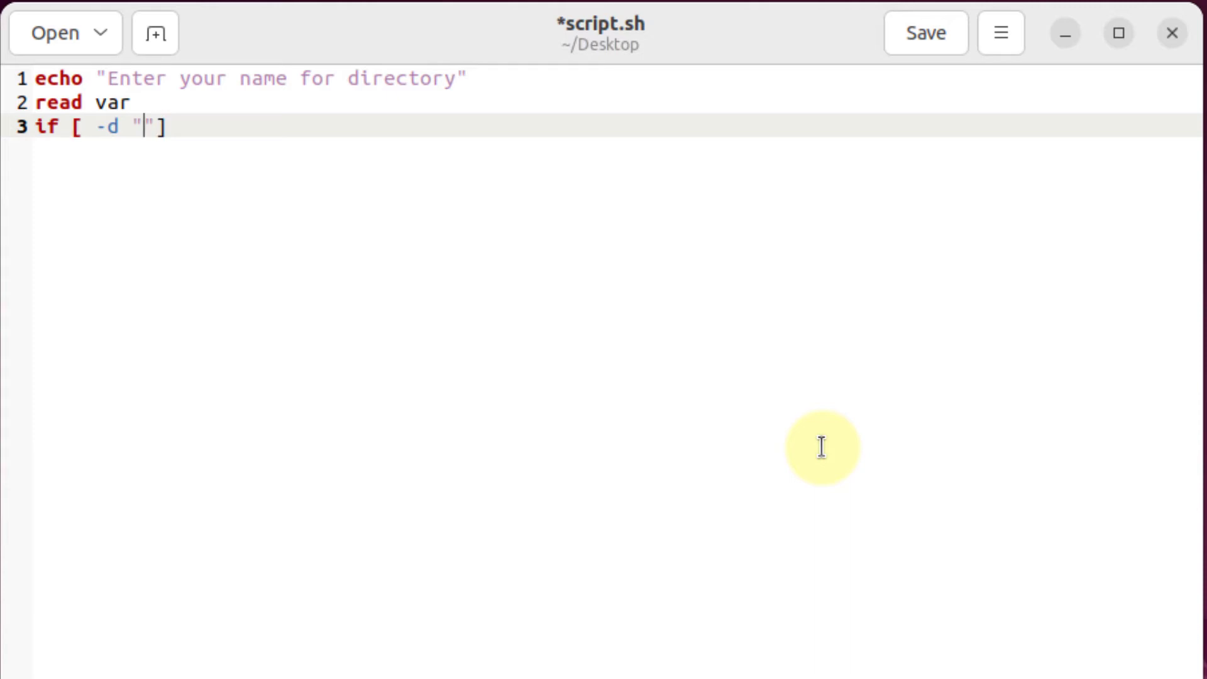
pyautogui.write('$va')
pyautogui.write('r')
pyautogui.press('Right')
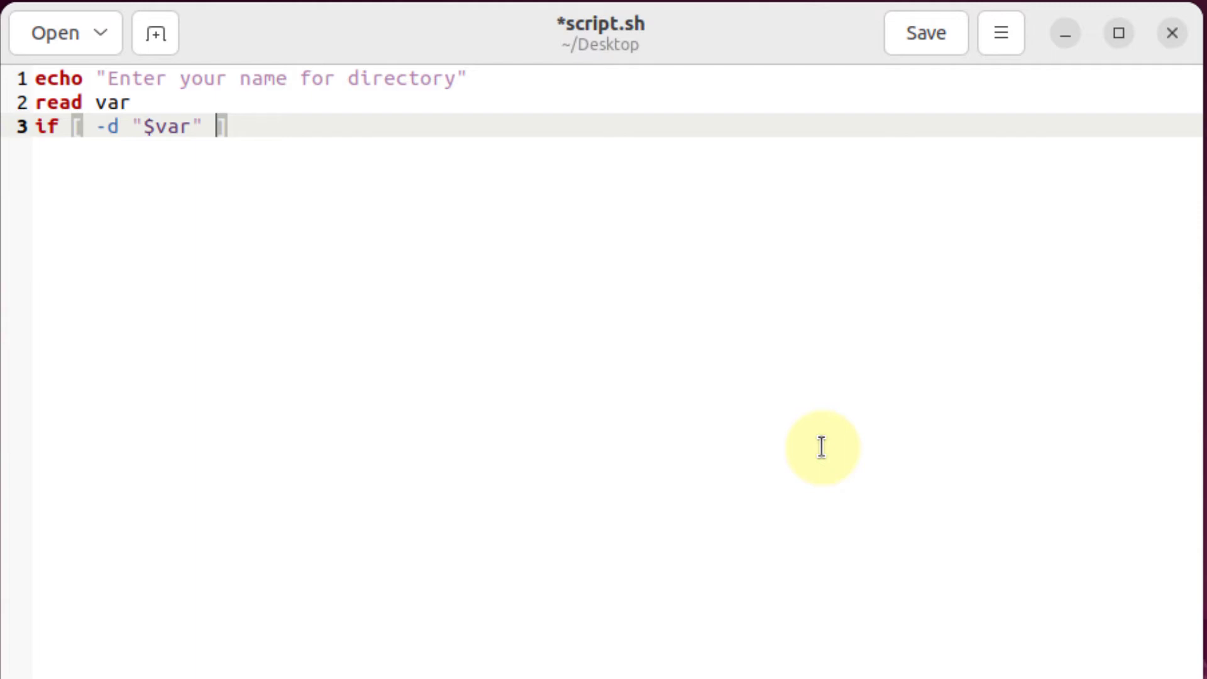
pyautogui.press('Right')
# - Add the then branch echoing "Directory Exists", fixing a typo in the message
pyautogui.press('Return')
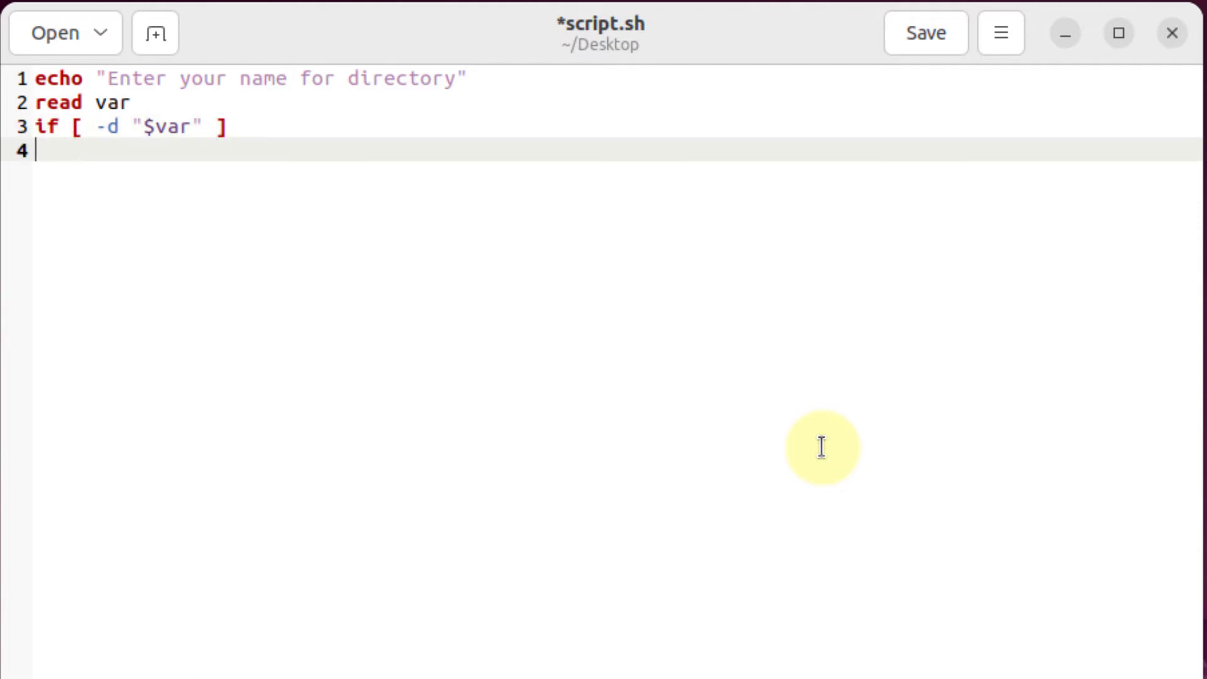
pyautogui.write('then')
pyautogui.press('Return')
pyautogui.write('ech')
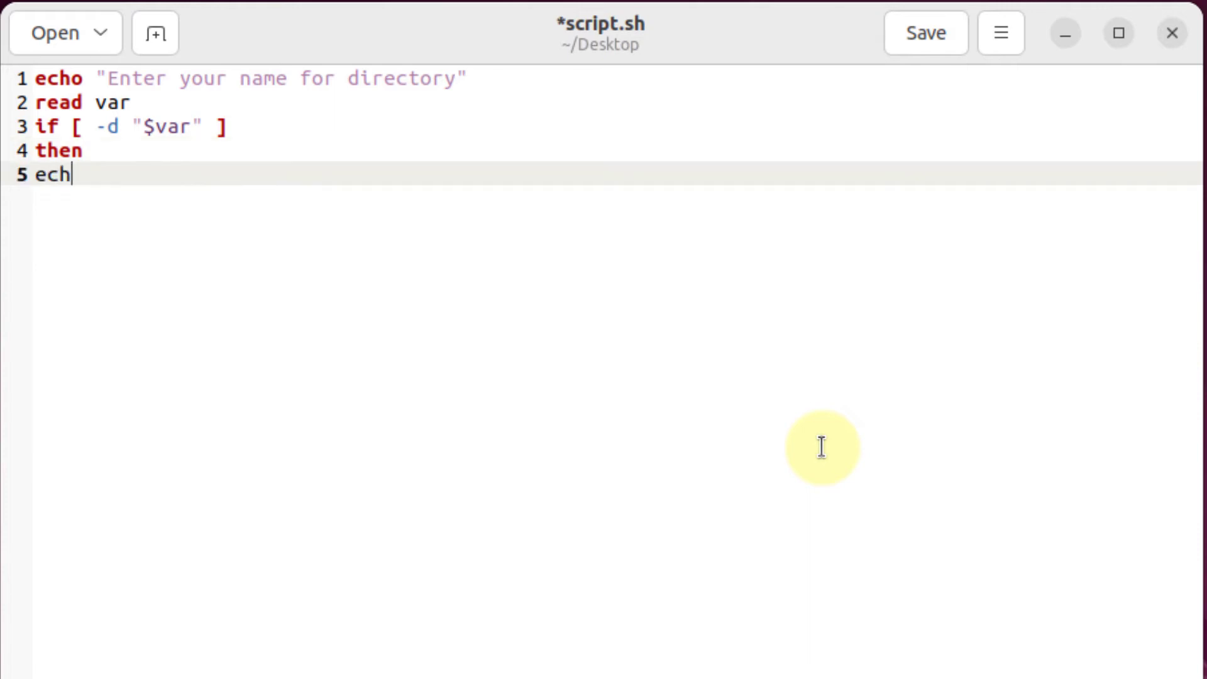
pyautogui.write('o ""')
pyautogui.press('Left')
pyautogui.write('D')
pyautogui.write('irectory E')
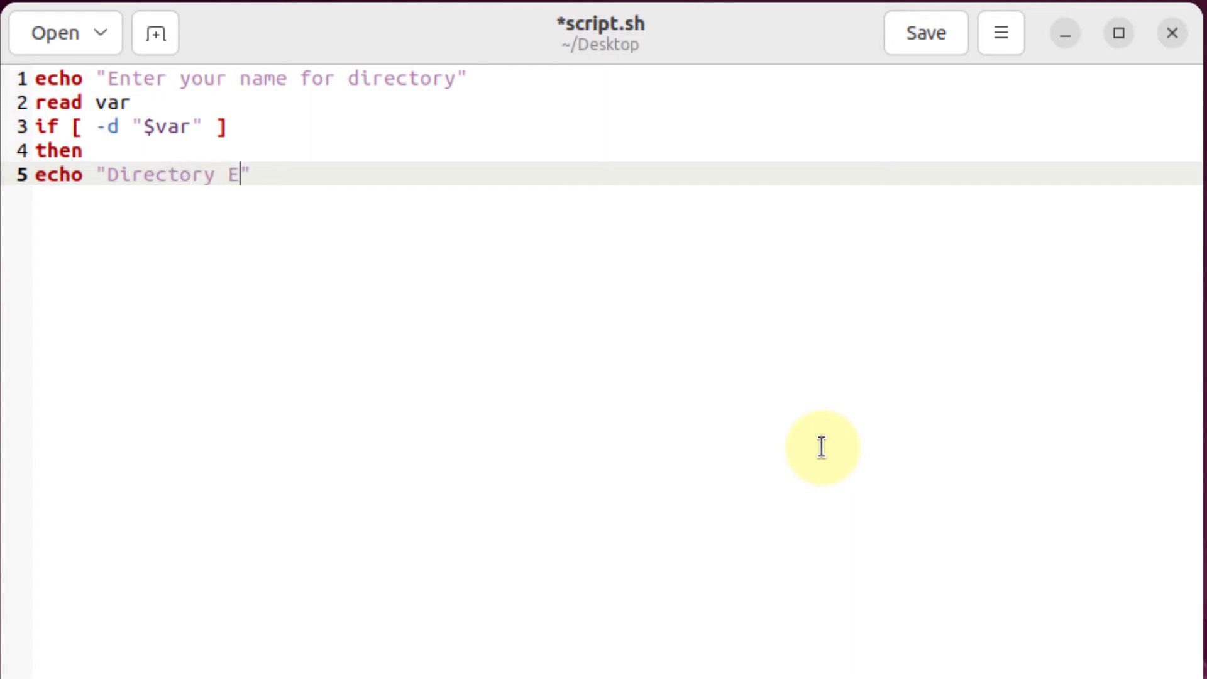
pyautogui.write('xit')
pyautogui.press('BackSpace')
pyautogui.write('sts')
pyautogui.press('Right')
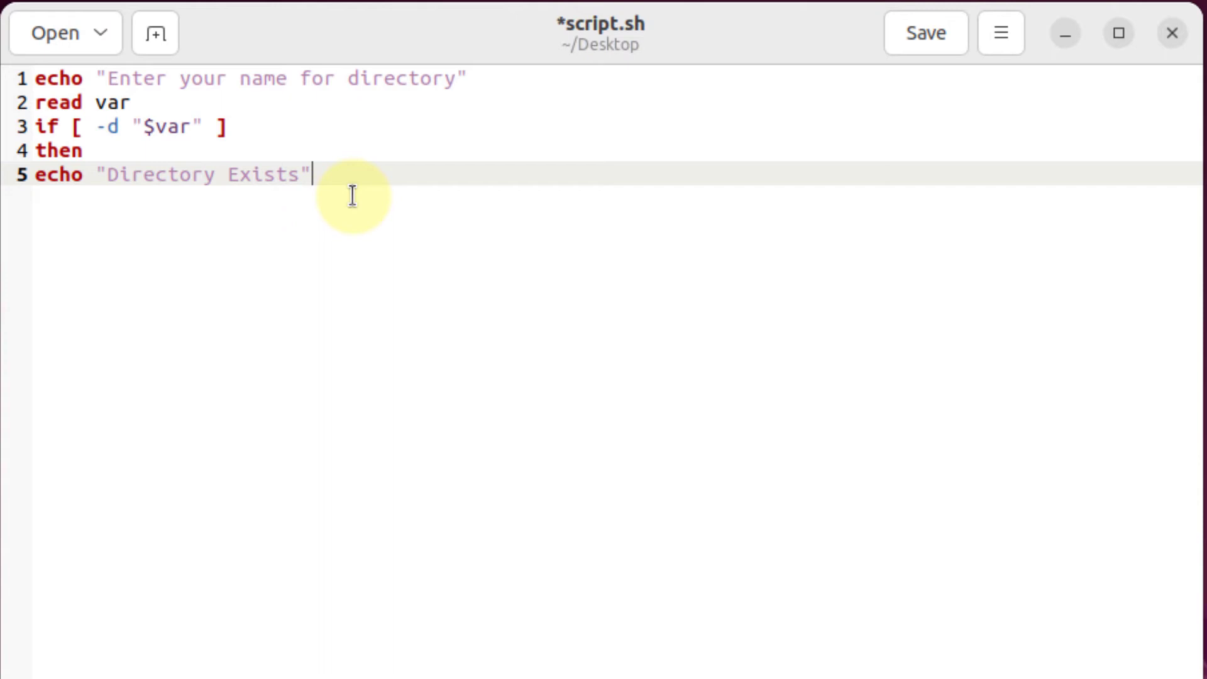
# - Add the else branch with mkdir $var, the created message and fi, then save
pyautogui.press('Return')
pyautogui.write('else')
pyautogui.press('Return')
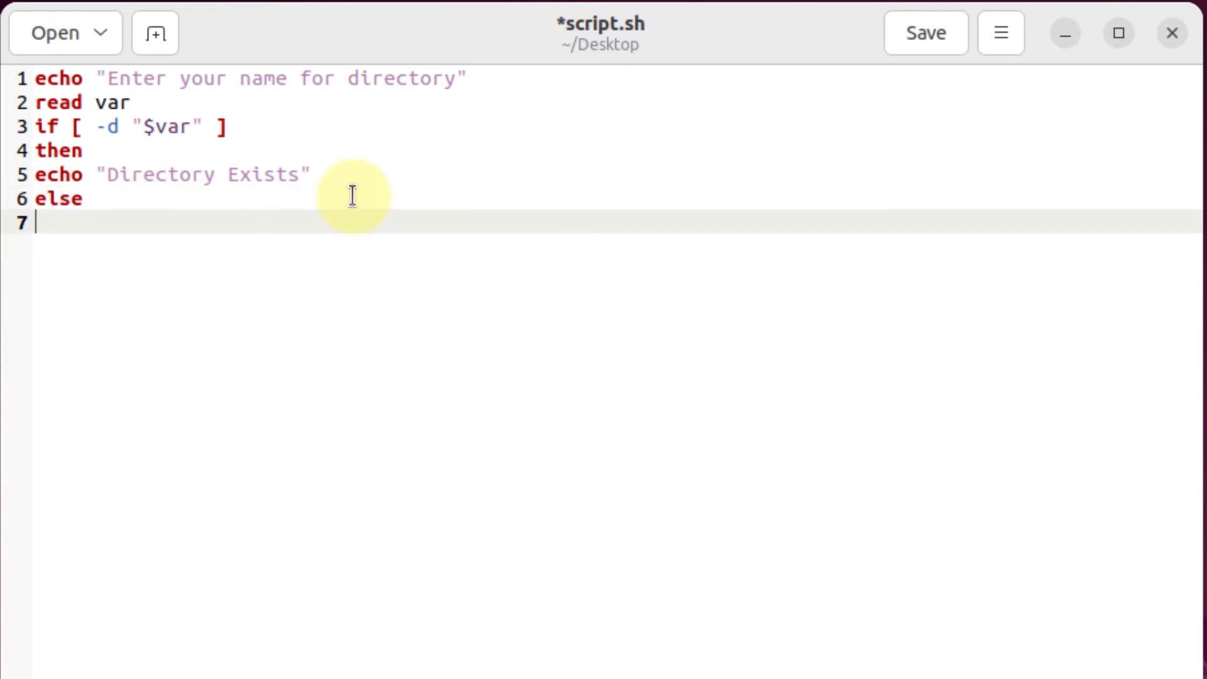
pyautogui.write('mkdir')
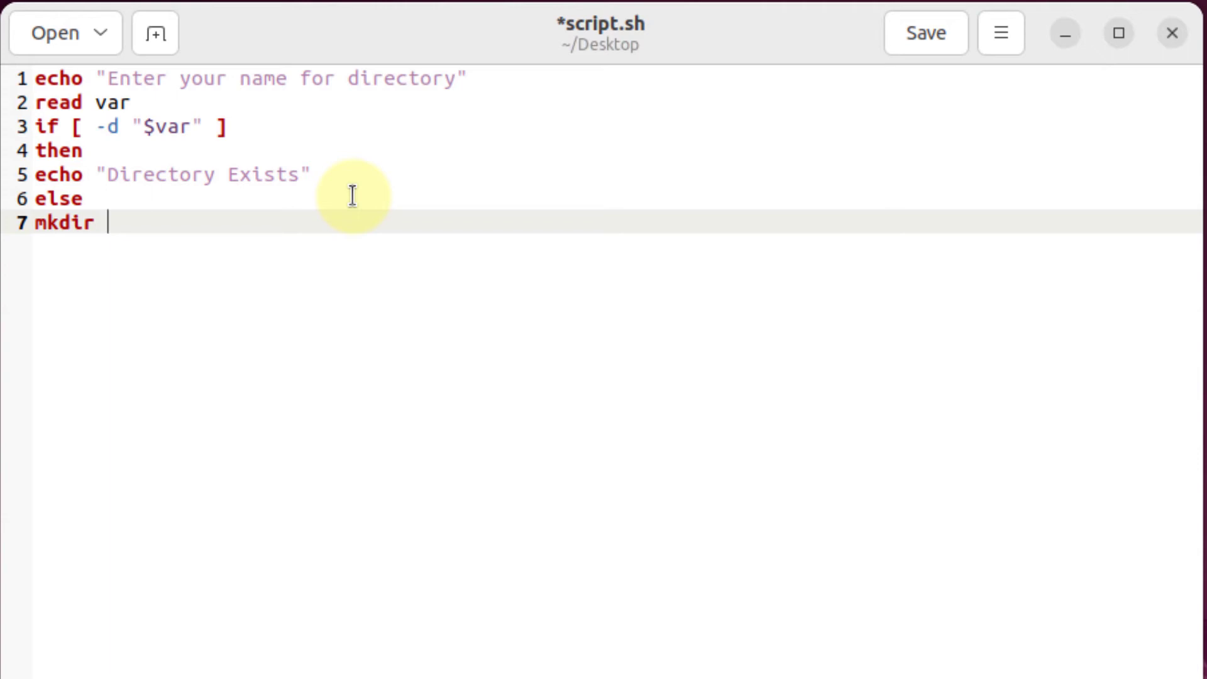
pyautogui.write('$var')
pyautogui.press('Return')
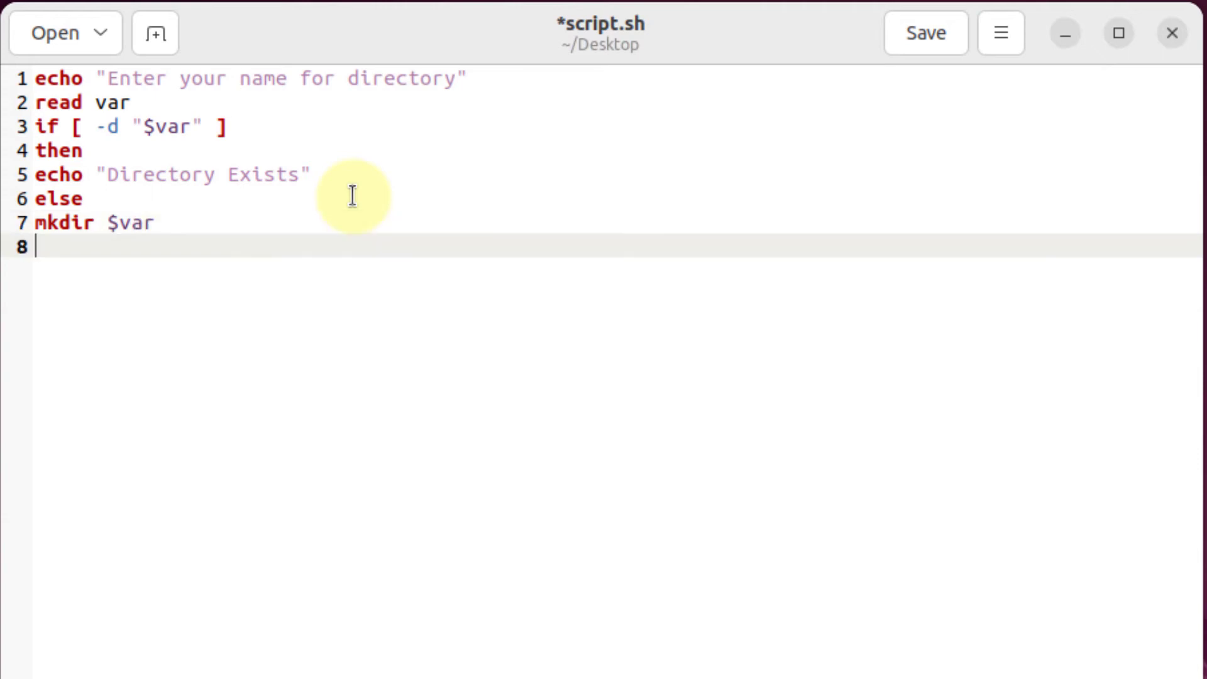
pyautogui.write('echo ')
pyautogui.write('""')
pyautogui.press('Left')
pyautogui.write('Di')
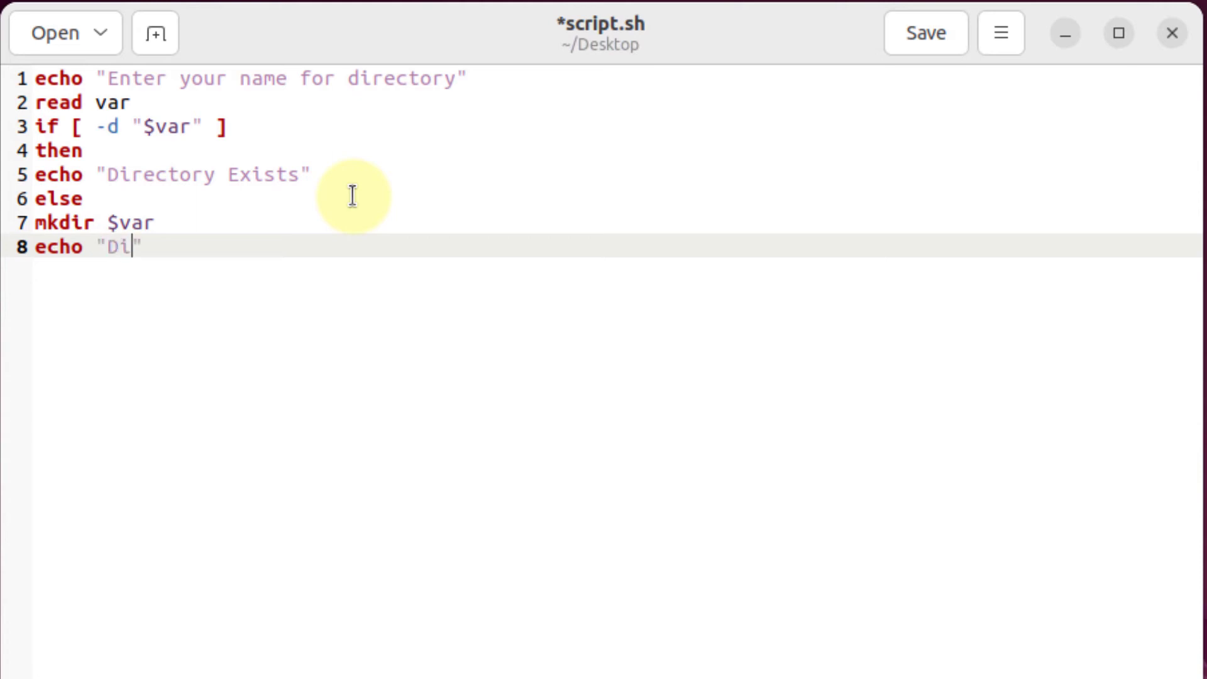
pyautogui.write('rectory ')
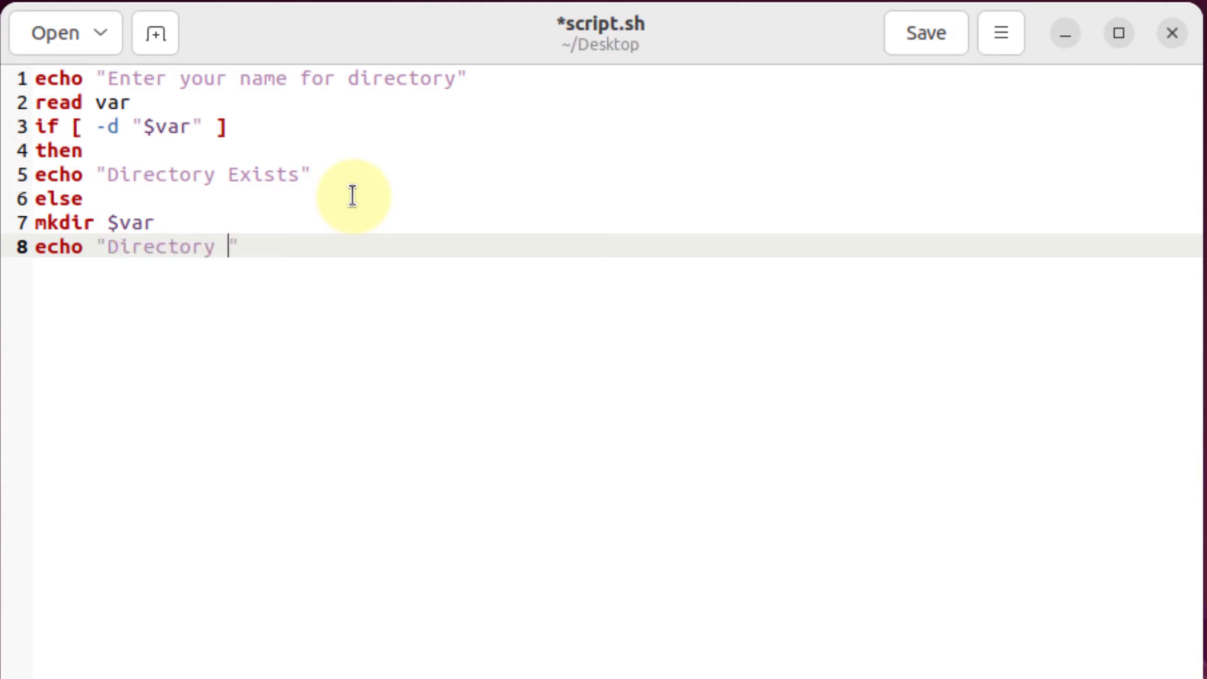
pyautogui.write('has been crea')
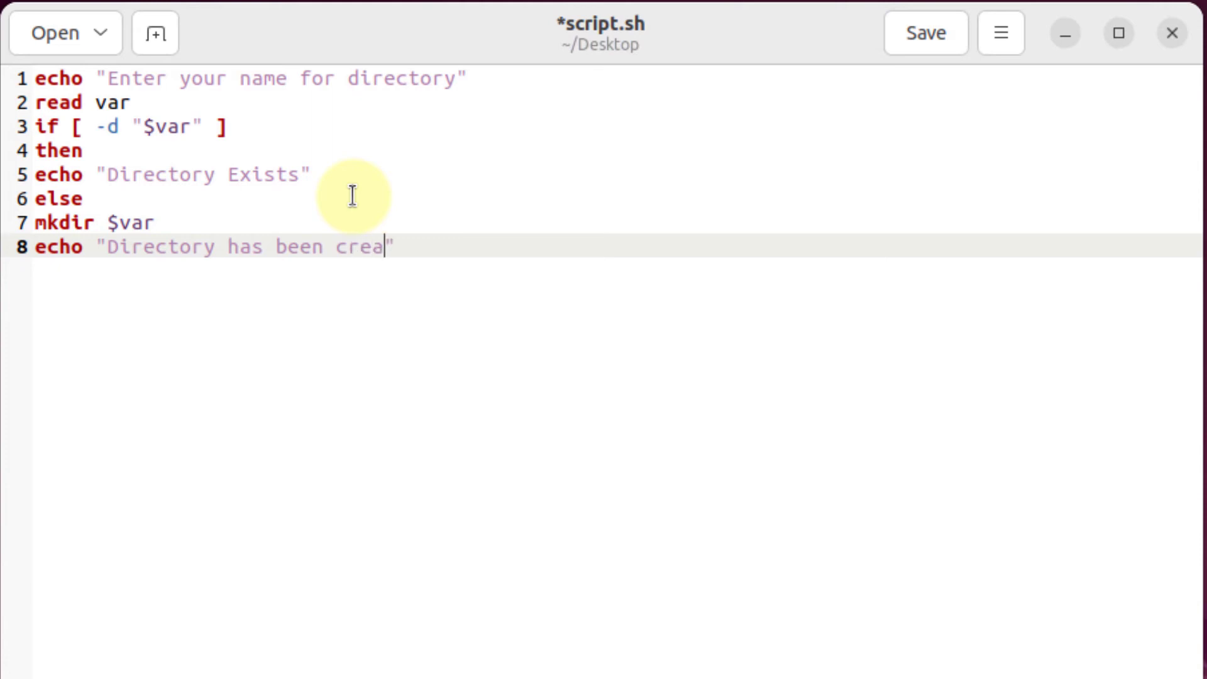
pyautogui.write('ted for you')
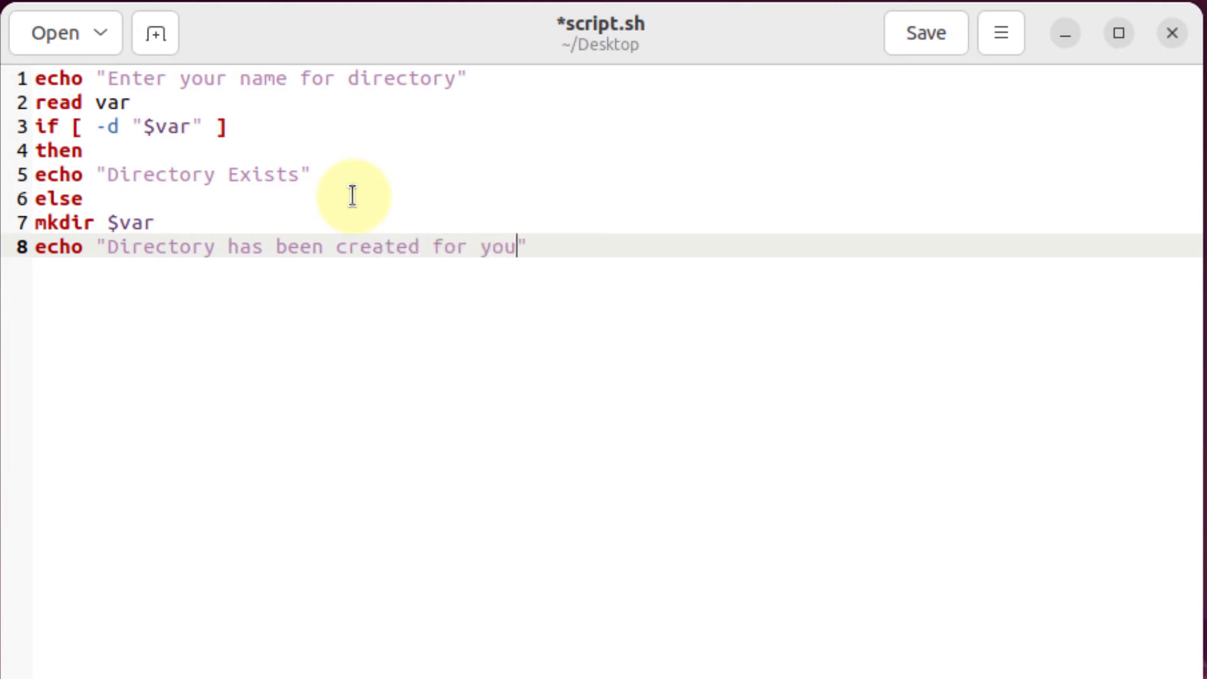
pyautogui.press('End')
pyautogui.press('Return')
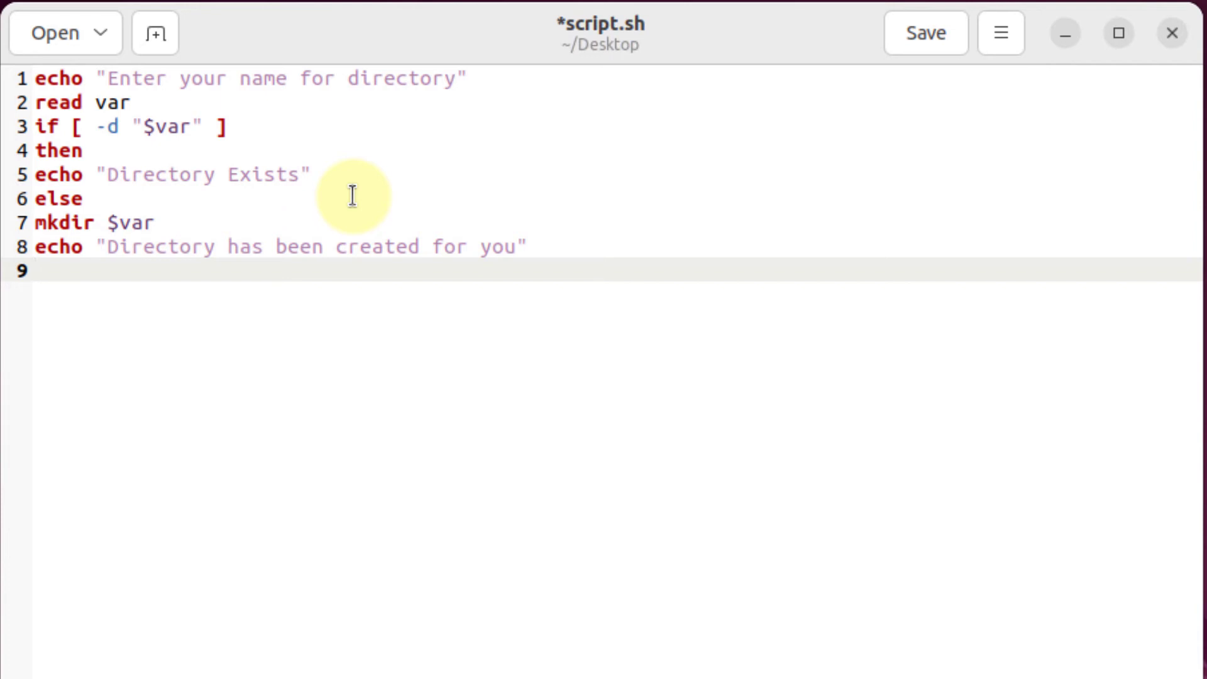
pyautogui.write('fi')
pyautogui.write('ssss')
pyautogui.press('BackSpace')
pyautogui.press('BackSpace')
pyautogui.press('BackSpace')
pyautogui.press('BackSpace')
pyautogui.hotkey('ctrl', 's')
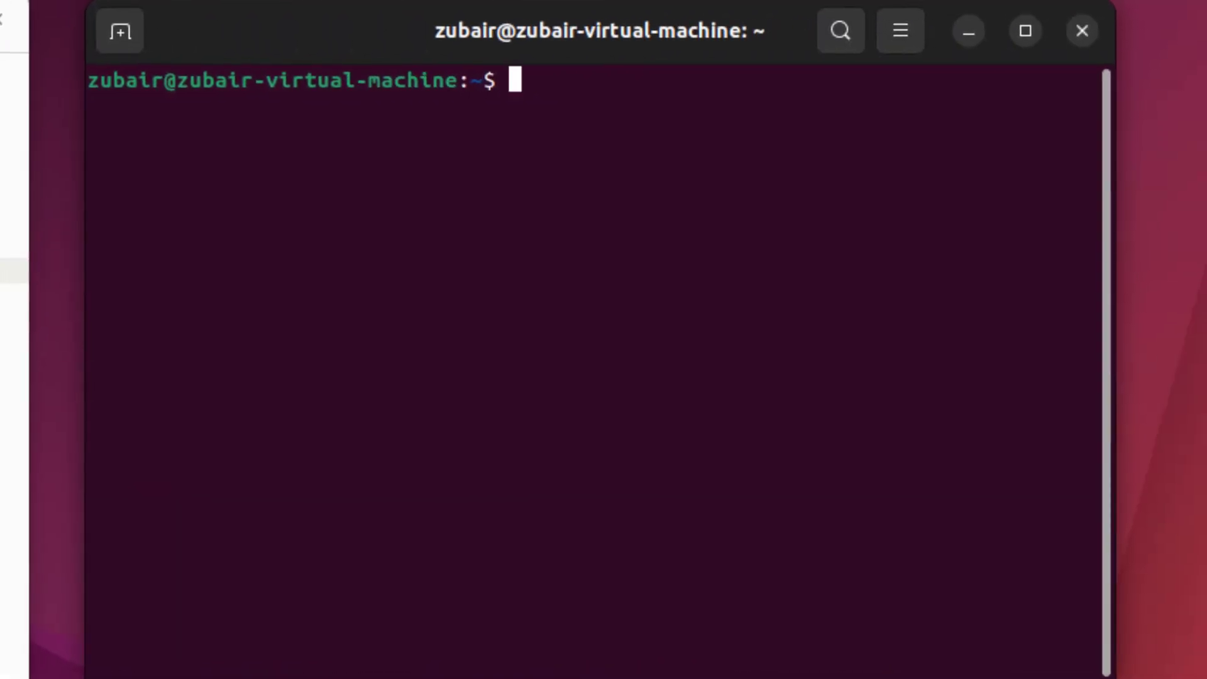
pyautogui.write('cd')
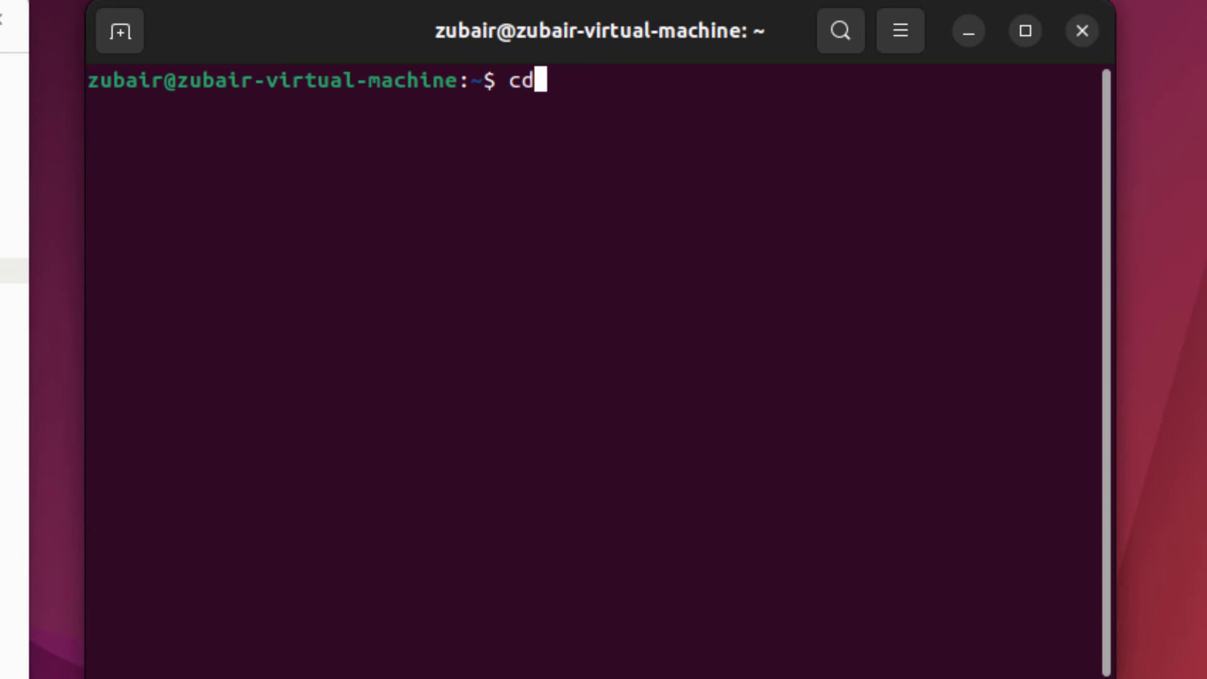
pyautogui.write(' Des')
# - From Desktop, run bash script.sh with name zubair, creating the zubair directory
pyautogui.press('Tab')
pyautogui.press('Return')
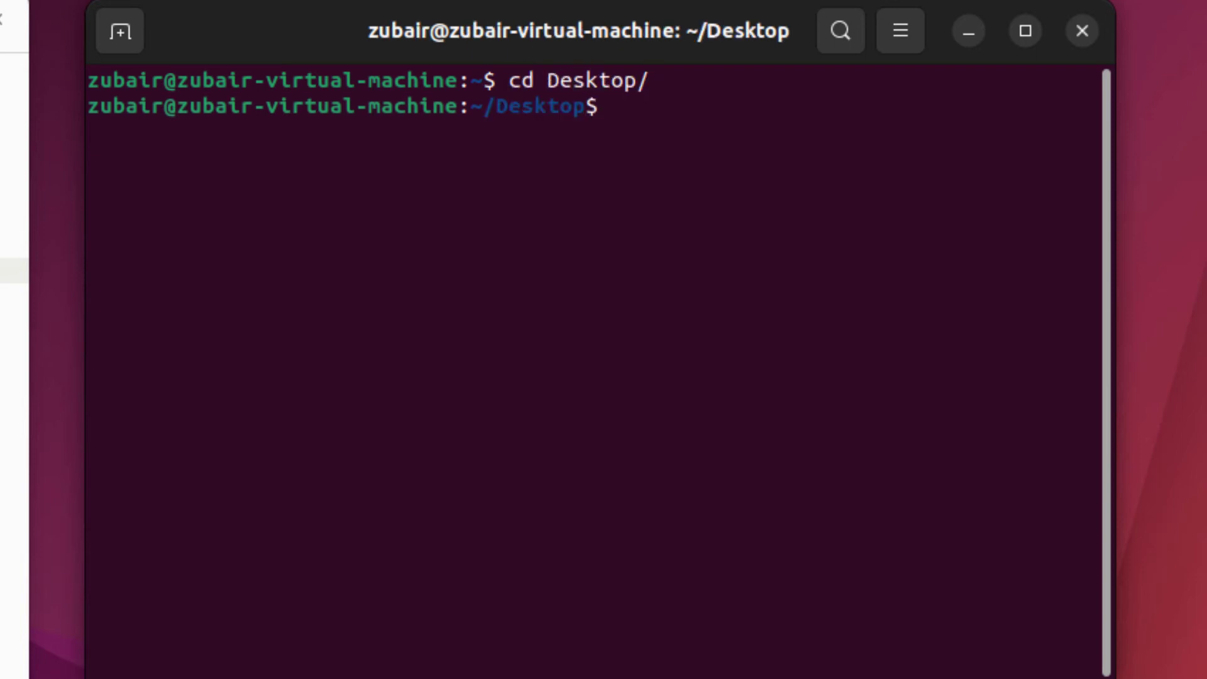
pyautogui.write('bash s')
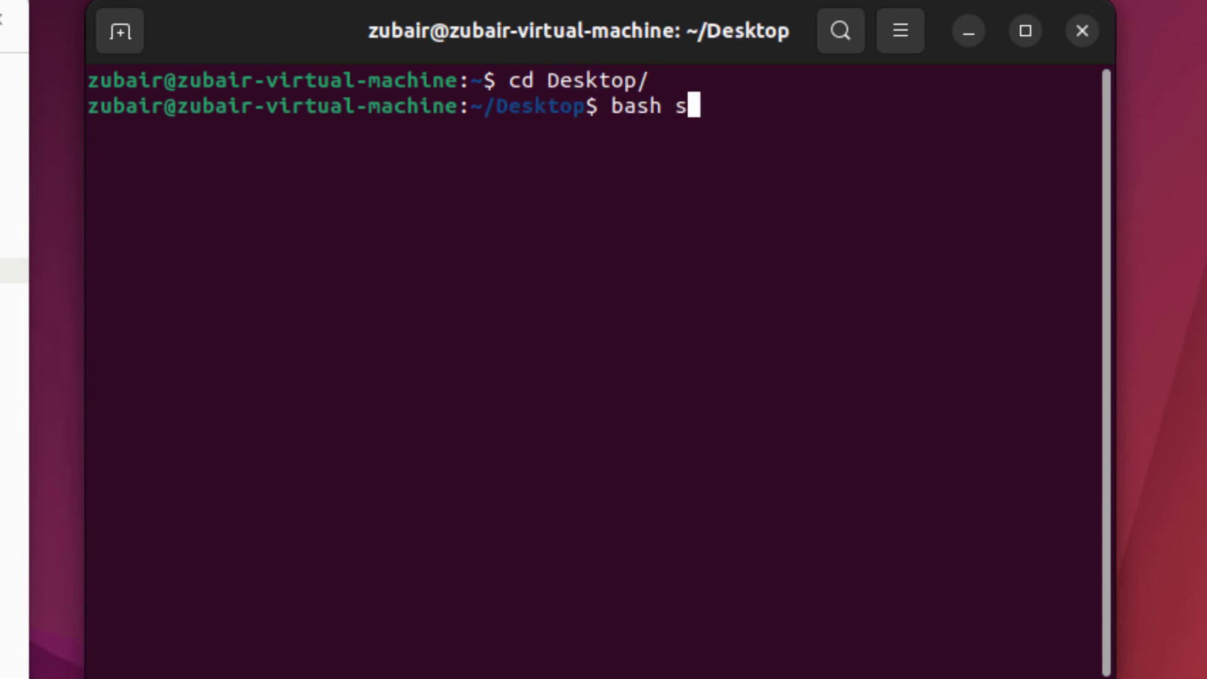
pyautogui.write('cri')
pyautogui.press('Tab')
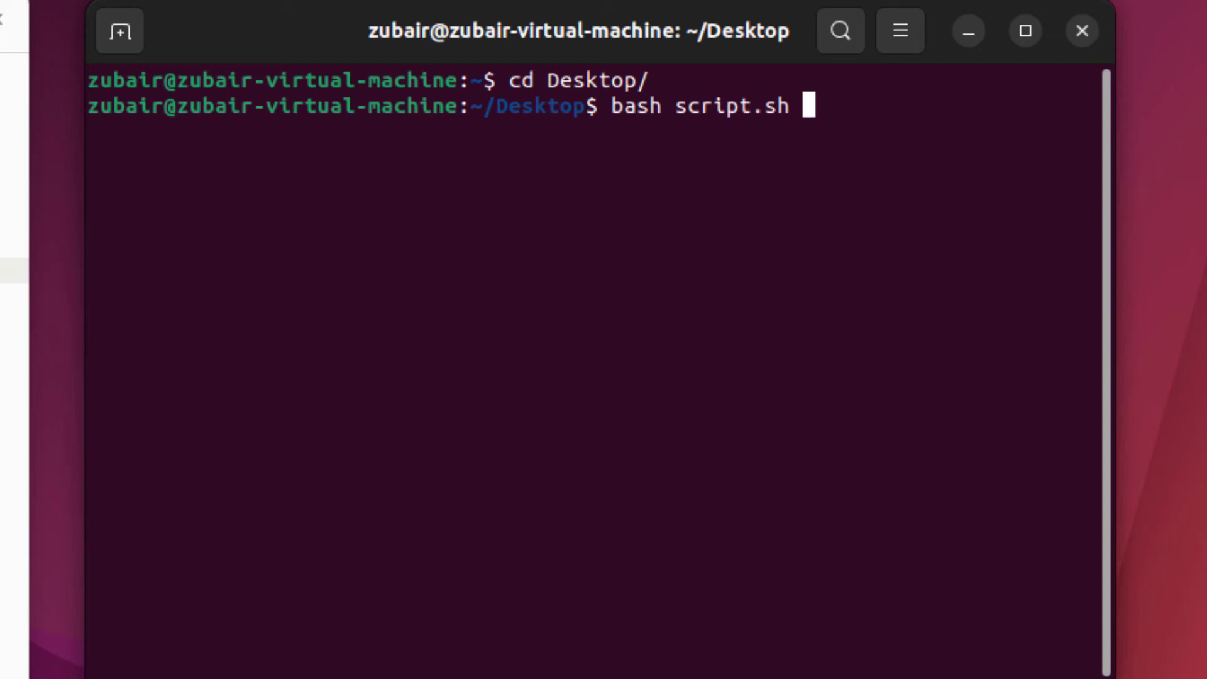
pyautogui.press('Return')
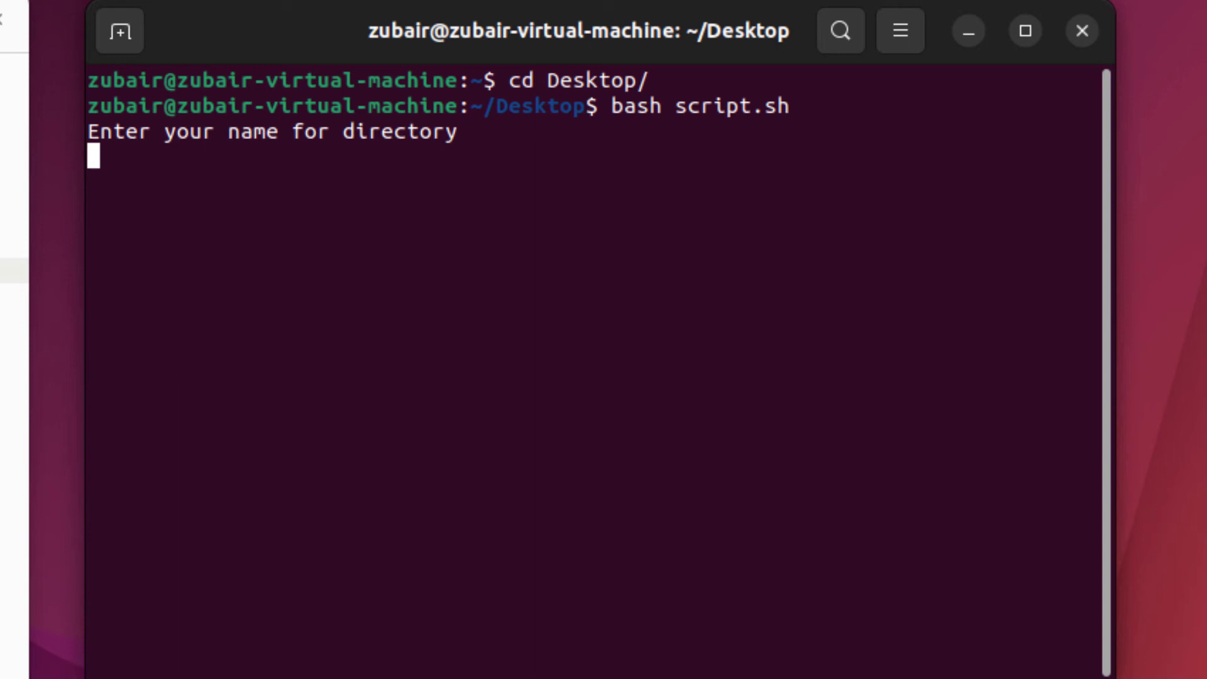
pyautogui.write('zubair')
pyautogui.press('Return')
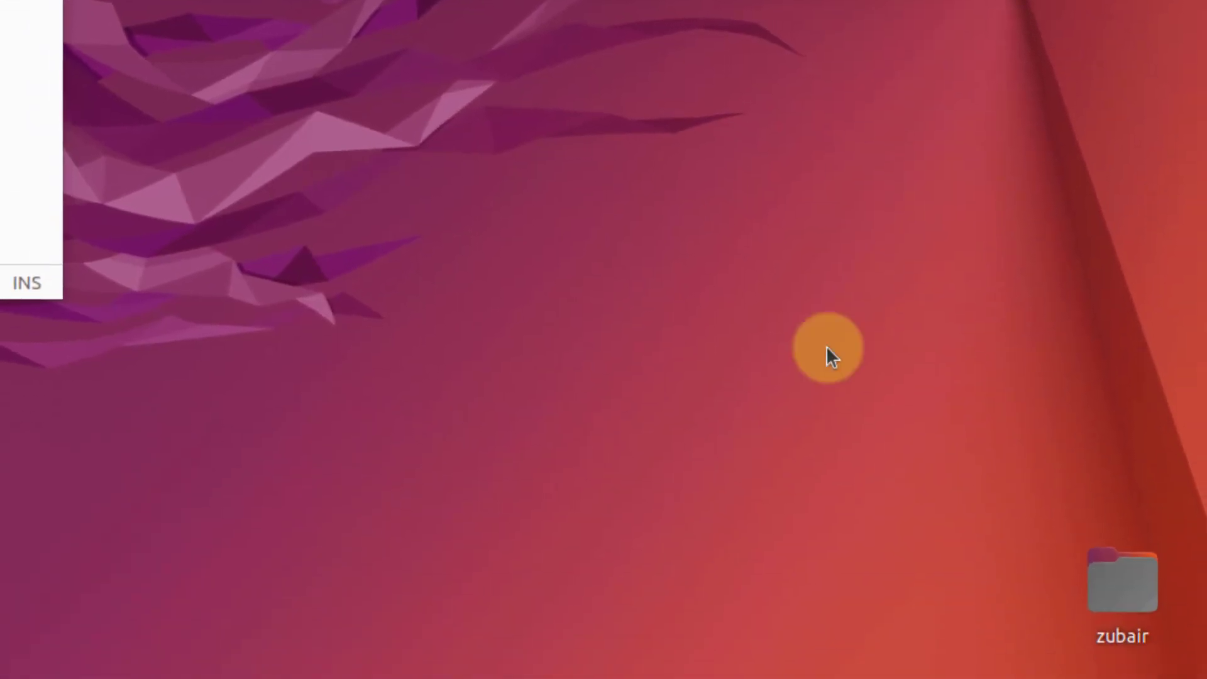
# - Rerun bash script.sh with zubair so it reports "Directory Exists"
pyautogui.click(1128, 589)
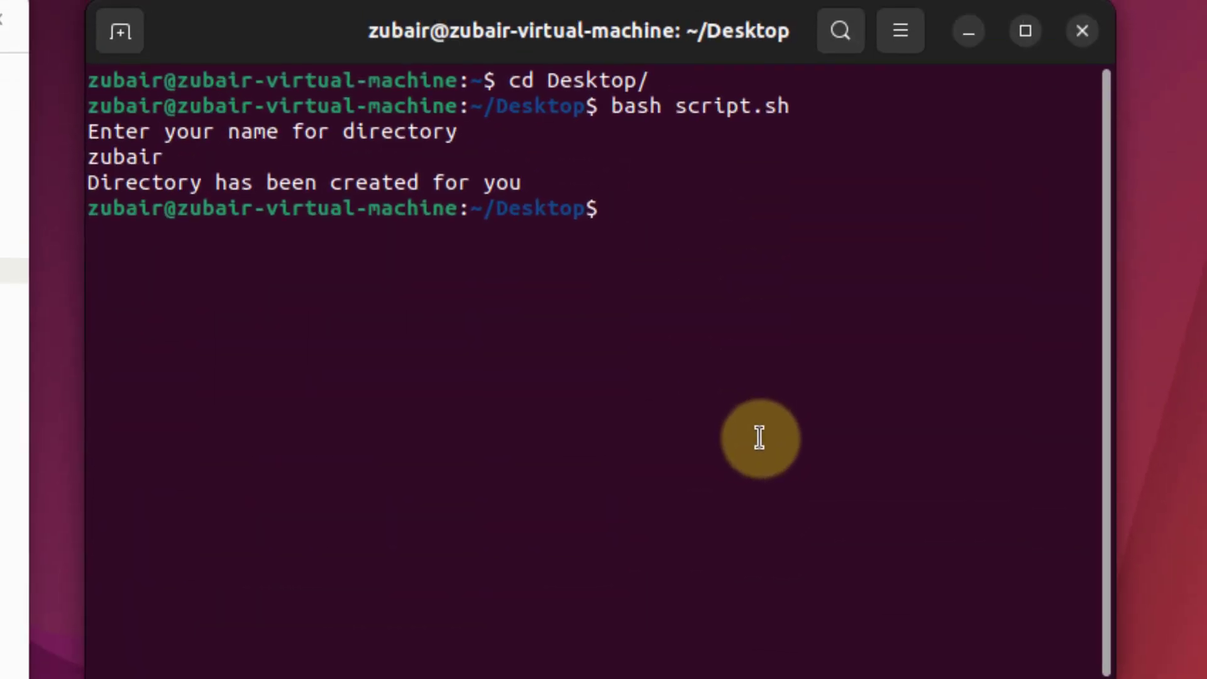
pyautogui.press('Up')
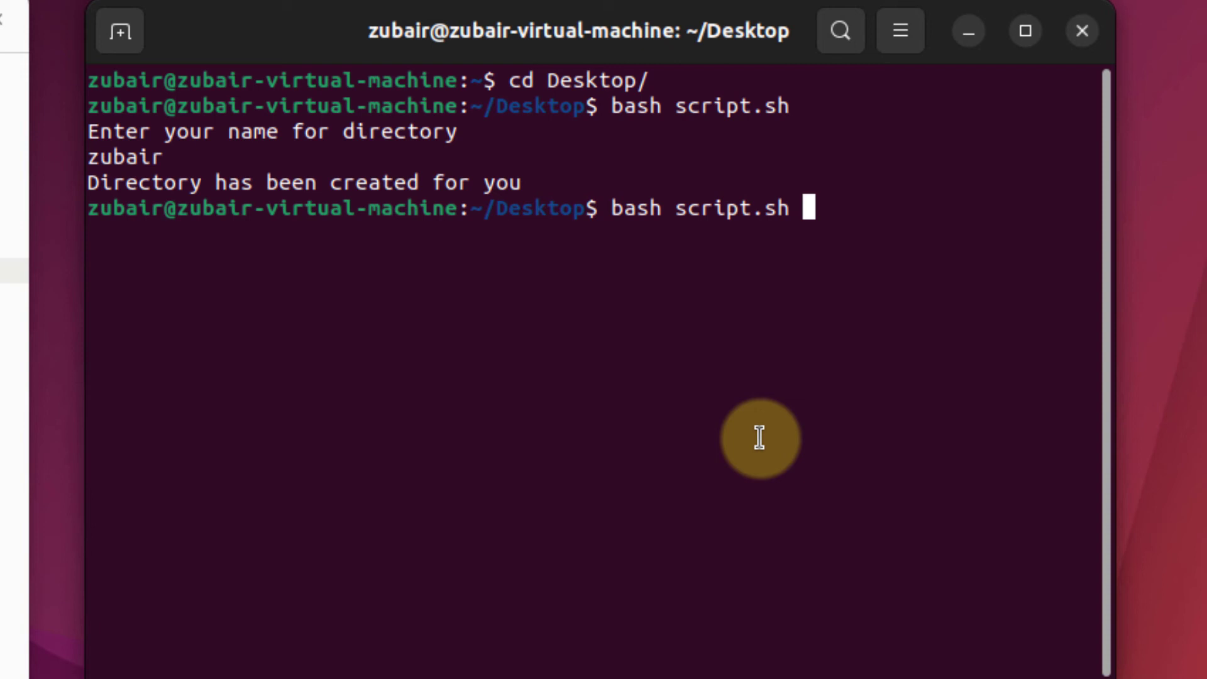
pyautogui.press('Return')
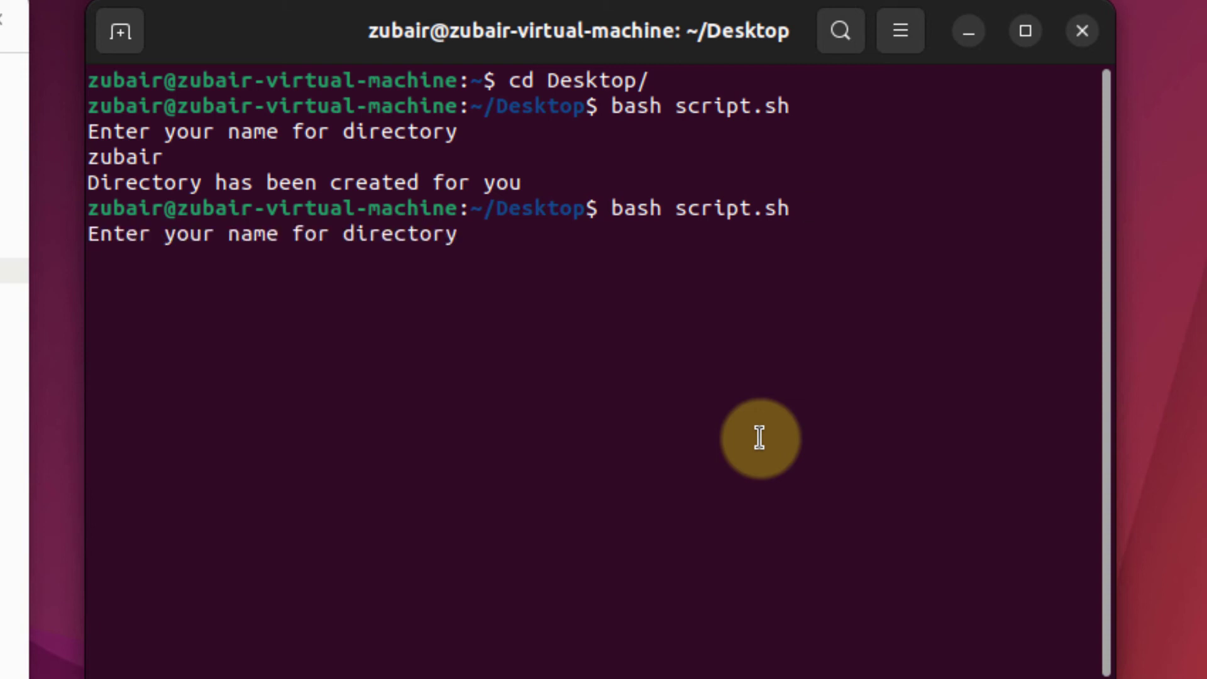
pyautogui.write('zubair')
pyautogui.press('Return')
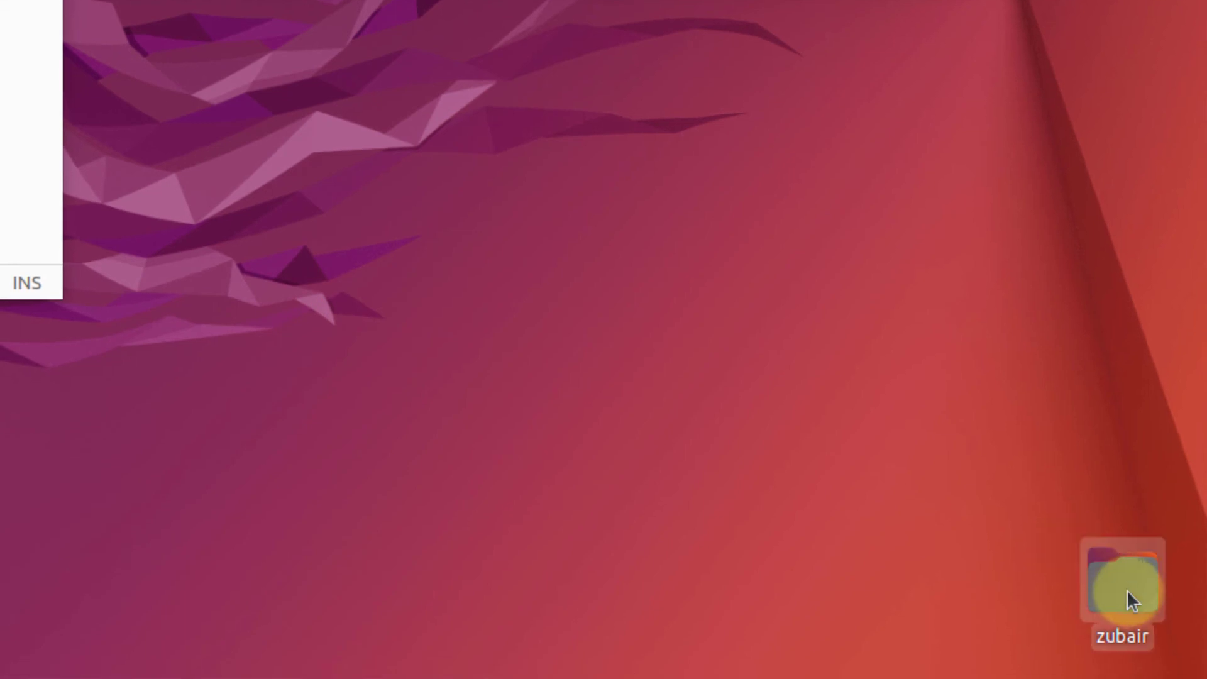
# - Permanently delete the zubair folder from the Desktop
pyautogui.click(1132, 596)
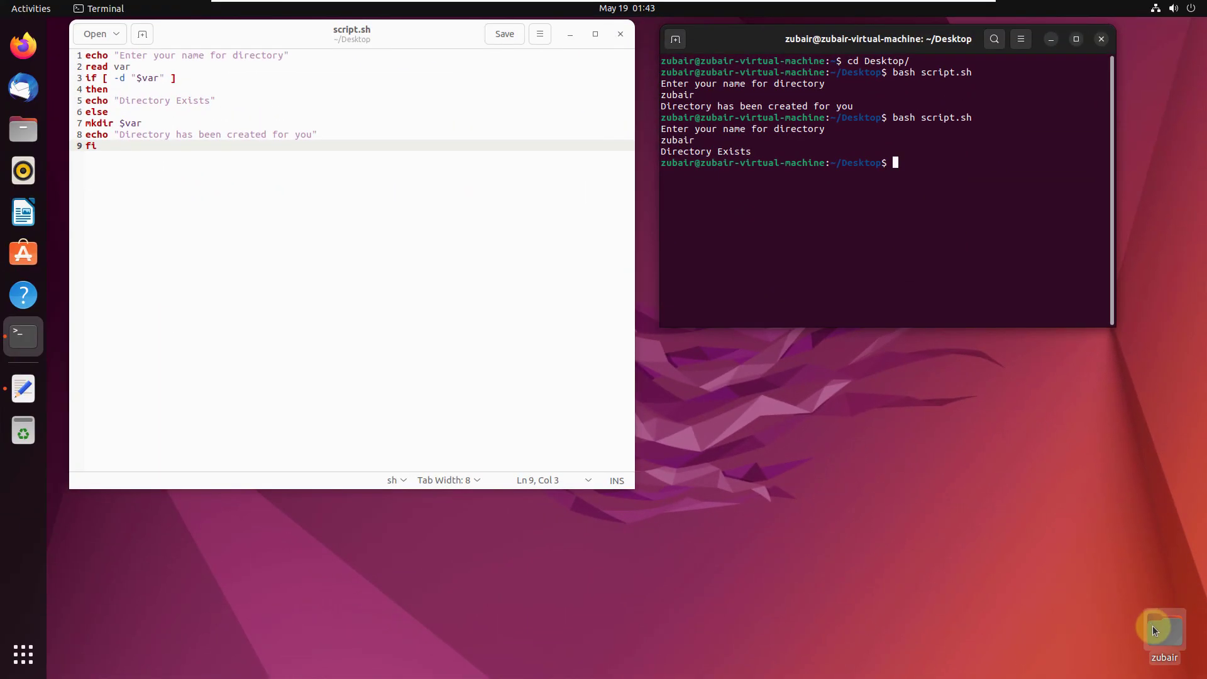
pyautogui.click(1156, 627)
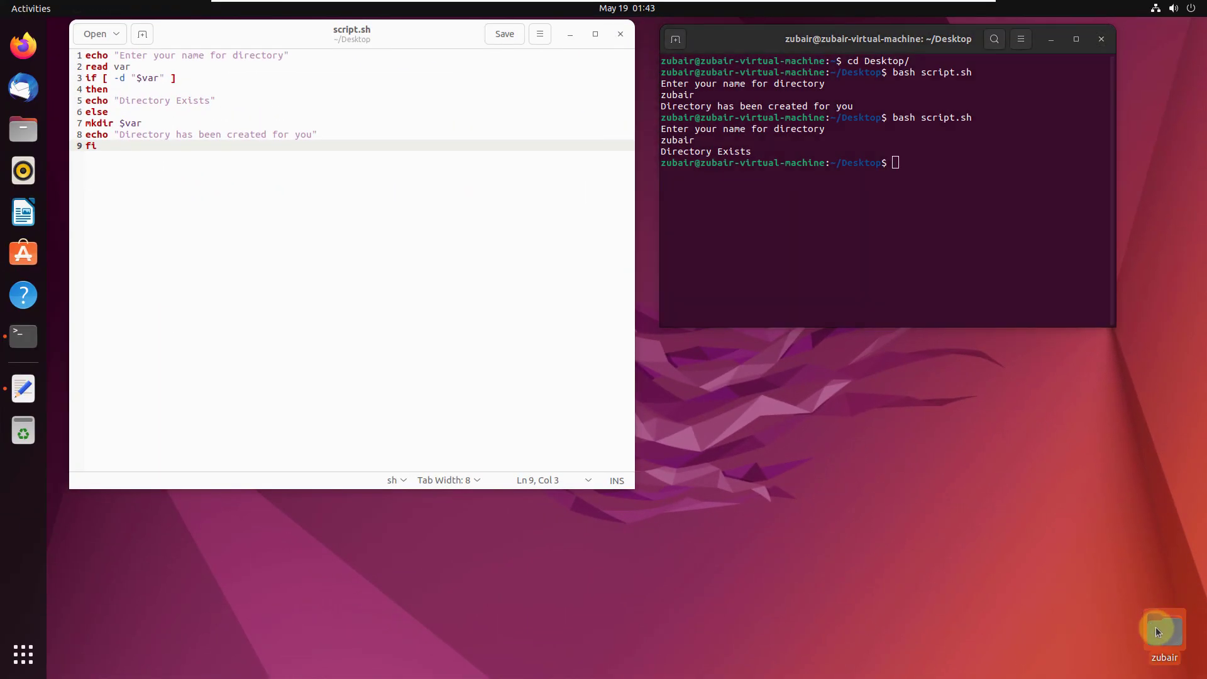
pyautogui.hotkey('shift', 'Delete')
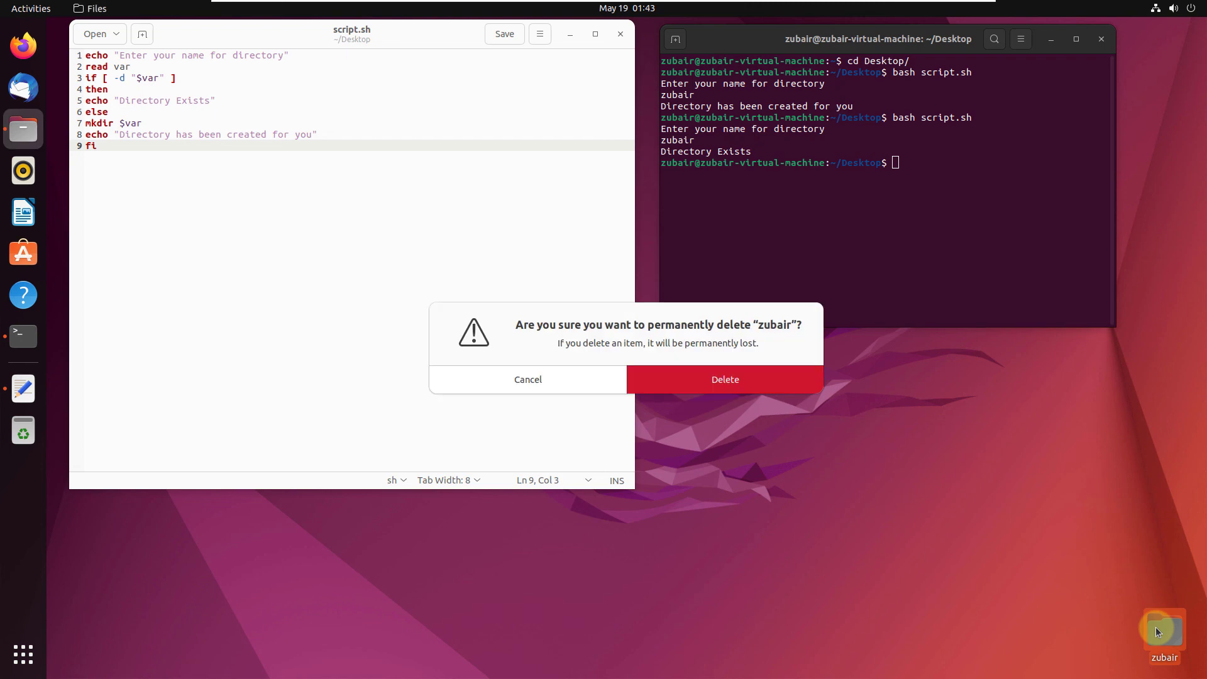
pyautogui.press('Return')
pyautogui.click(981, 265)
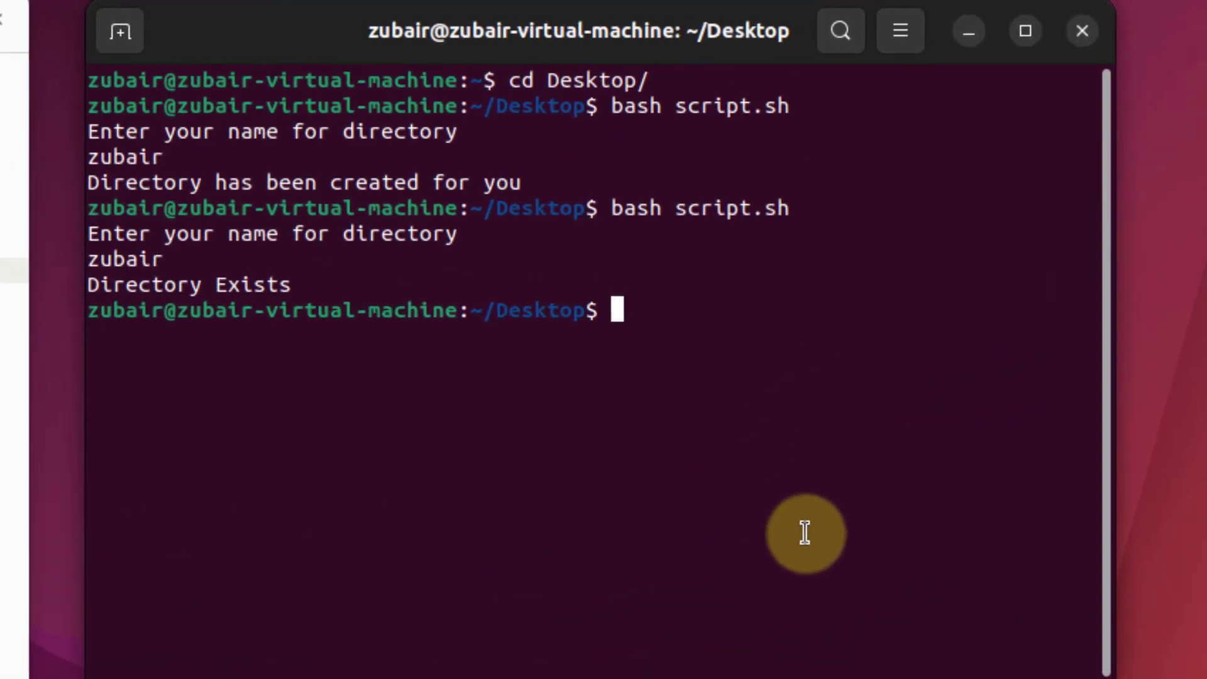
# - Rerun bash script.sh with zubair, recreating the folder and printing "Directory has been created for you"
pyautogui.press('Up')
pyautogui.press('Return')
pyautogui.write('zu')
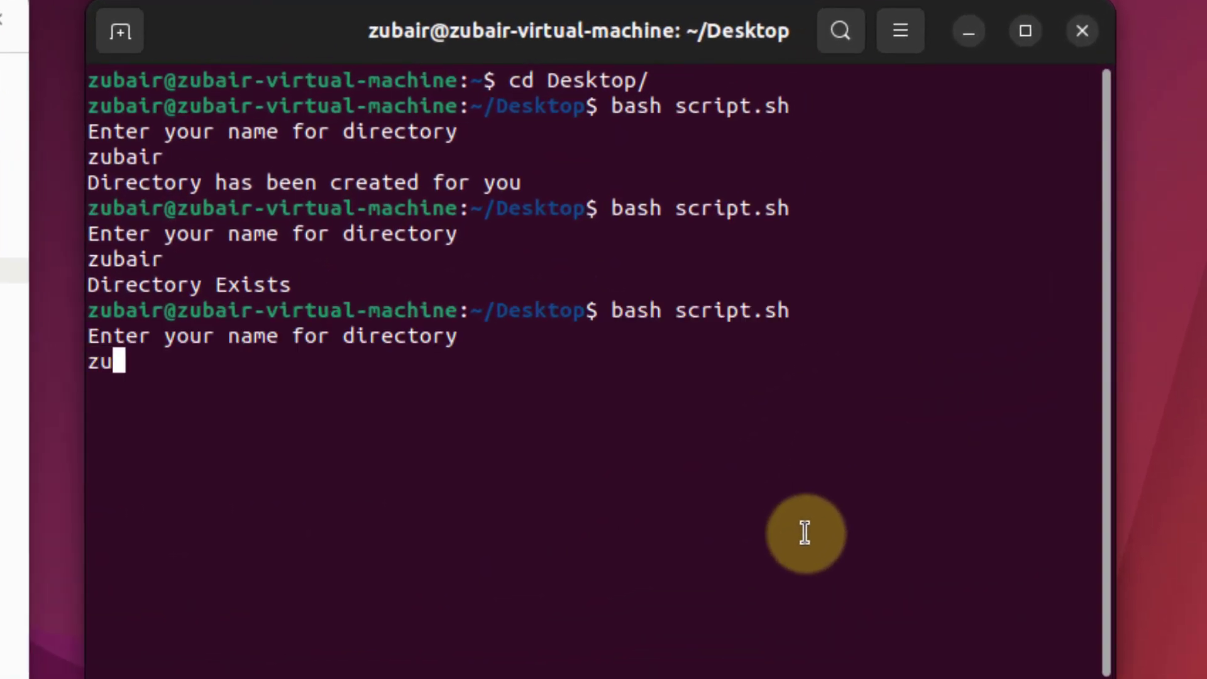
pyautogui.write('bair')
pyautogui.press('Return')
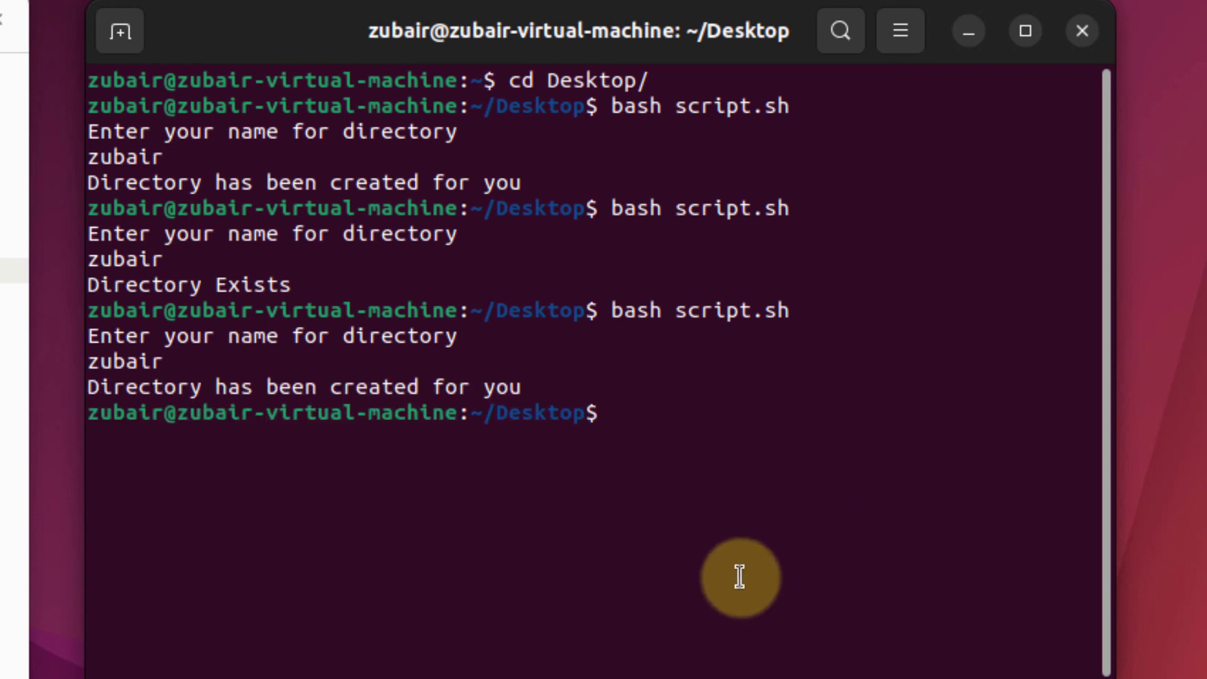